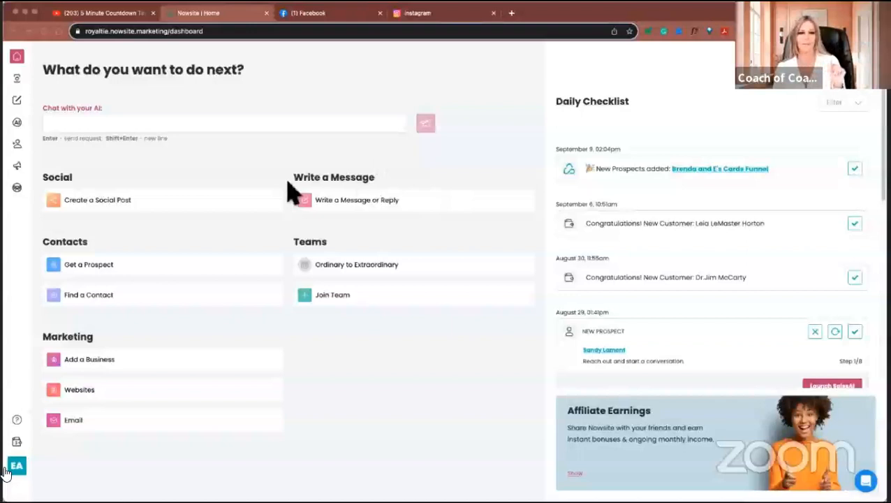
Step: Start a new social post of the type Caption my Image, leaving the optional business profile unselected
{"action": "left_click", "coordinate": [93, 209]}
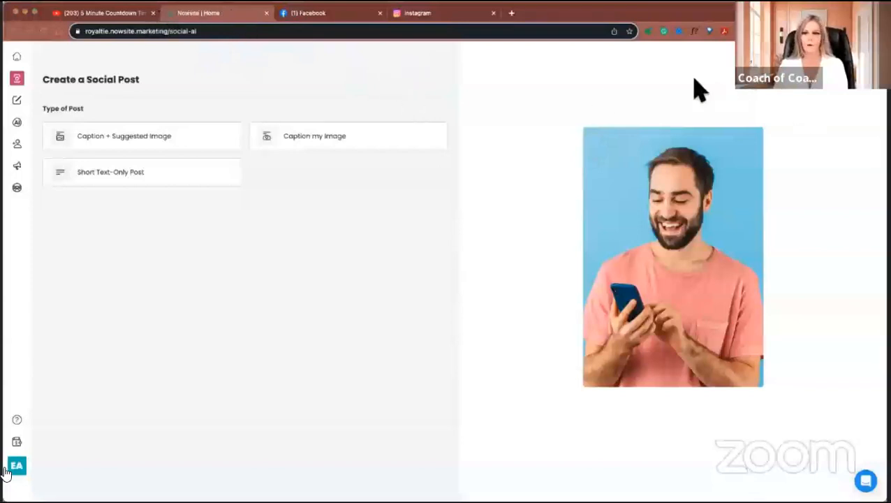
{"action": "left_click", "coordinate": [669, 19]}
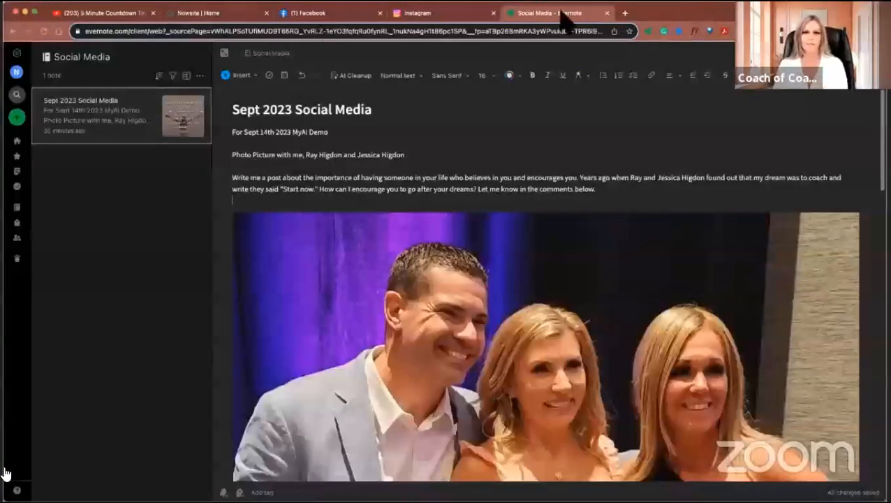
{"action": "left_click", "coordinate": [206, 14]}
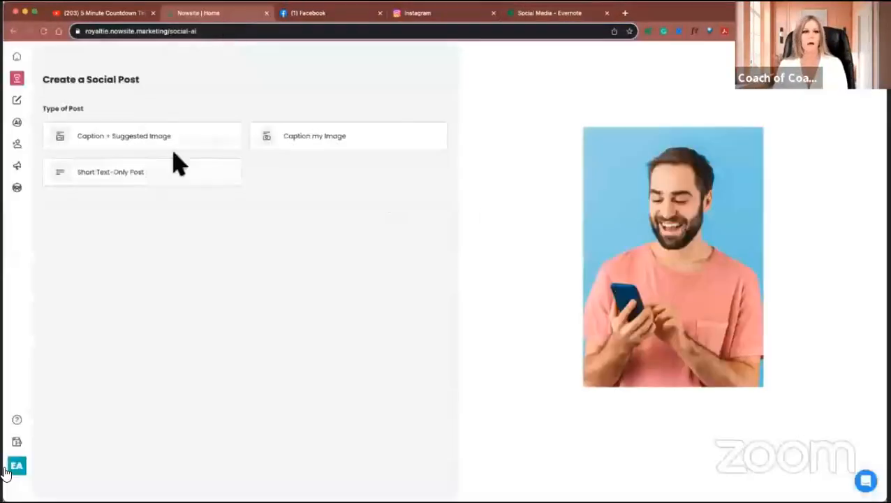
{"action": "left_click", "coordinate": [339, 144]}
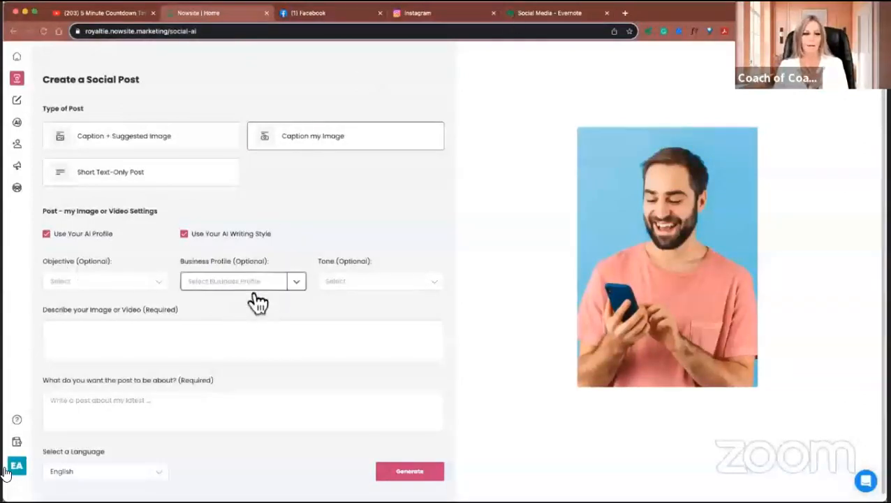
{"action": "left_click", "coordinate": [273, 283]}
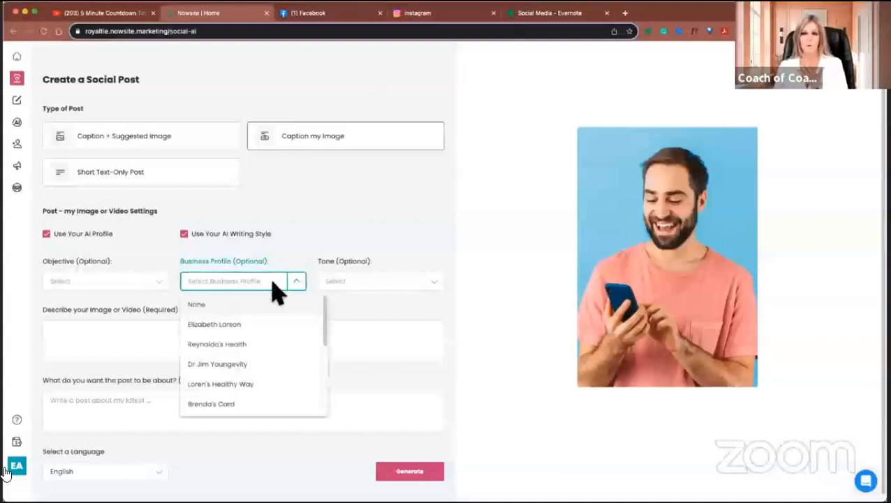
{"action": "left_click", "coordinate": [297, 229]}
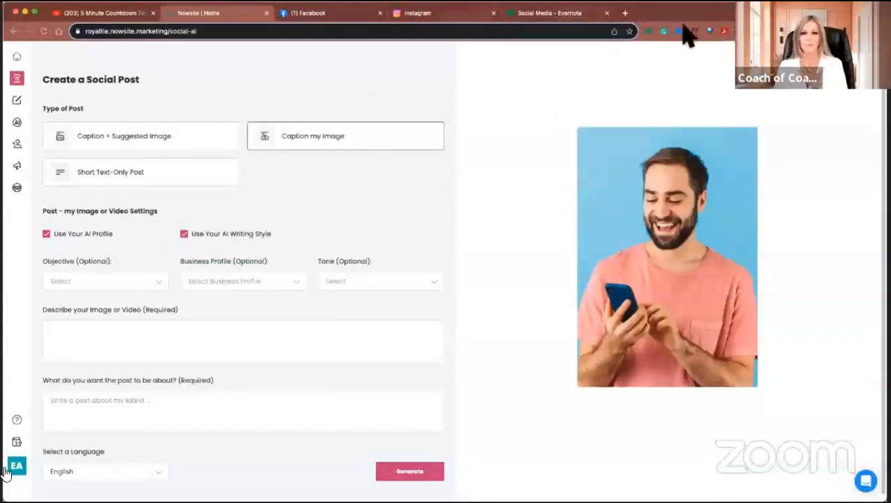
Step: Copy the picture description from the Evernote note into Nowsite's image description and remove the leading word "Photo"
{"action": "left_click", "coordinate": [579, 12]}
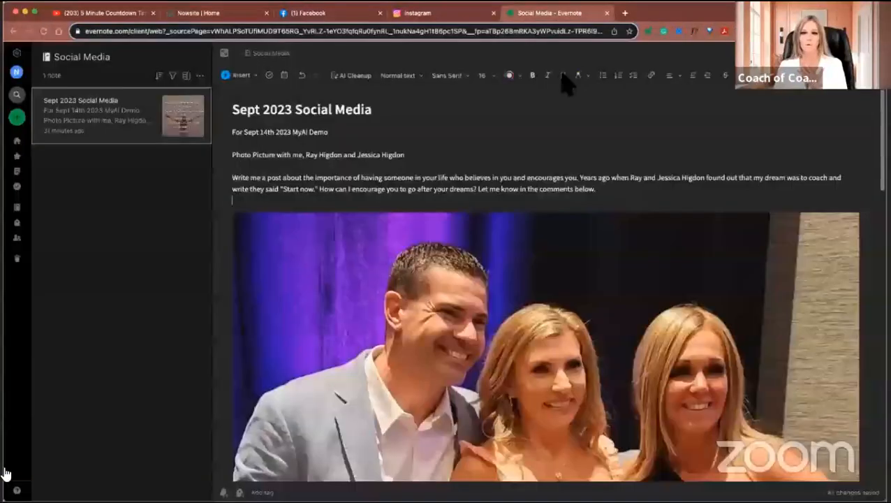
{"action": "left_click", "coordinate": [429, 154]}
{"action": "left_click", "coordinate": [201, 132], "text": "shift"}
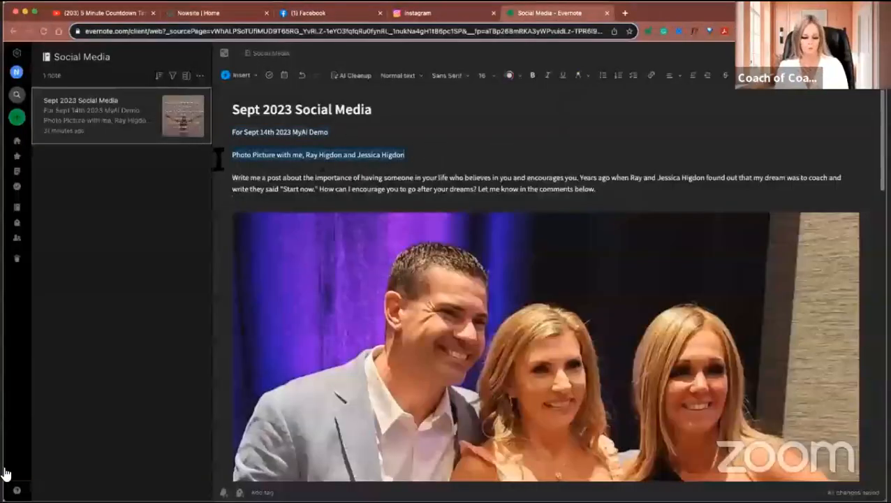
{"action": "left_click", "coordinate": [202, 16]}
{"action": "left_click", "coordinate": [136, 342]}
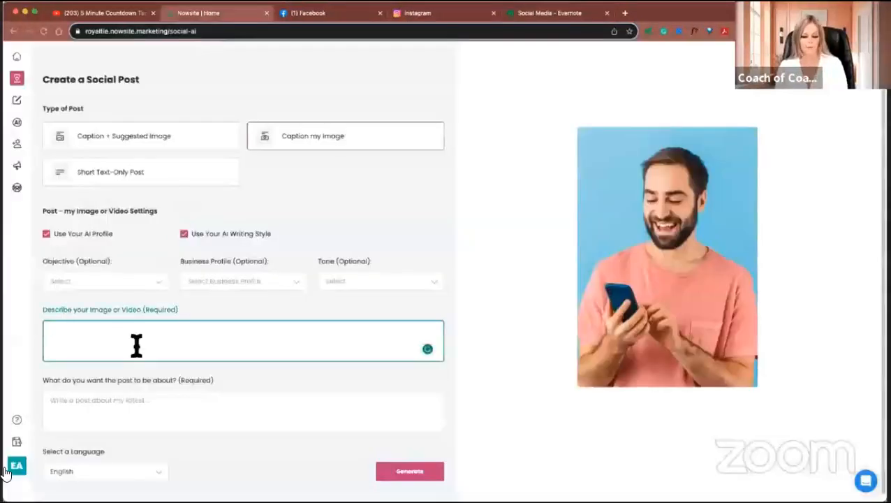
{"action": "type", "text": "Photo Picture with me, Ray Higdon and Jessica Higdon"}
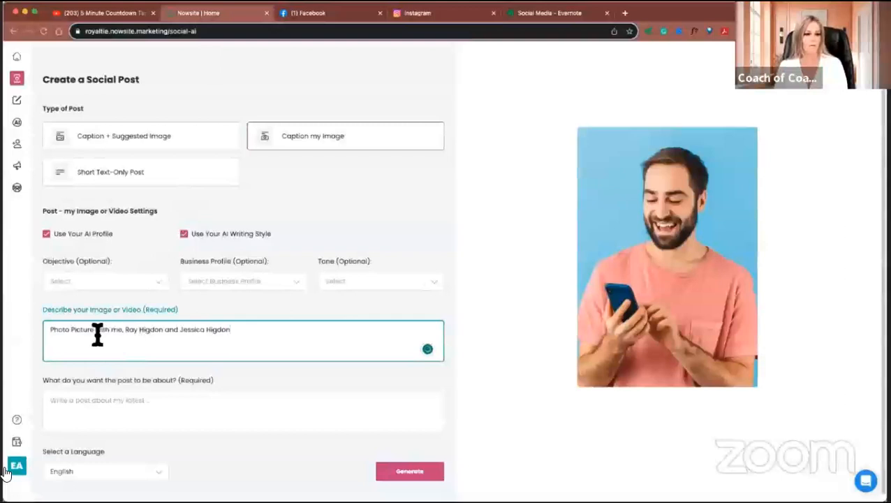
{"action": "left_click_drag", "start_coordinate": [74, 333], "coordinate": [40, 334]}
{"action": "key", "text": "BackSpace"}
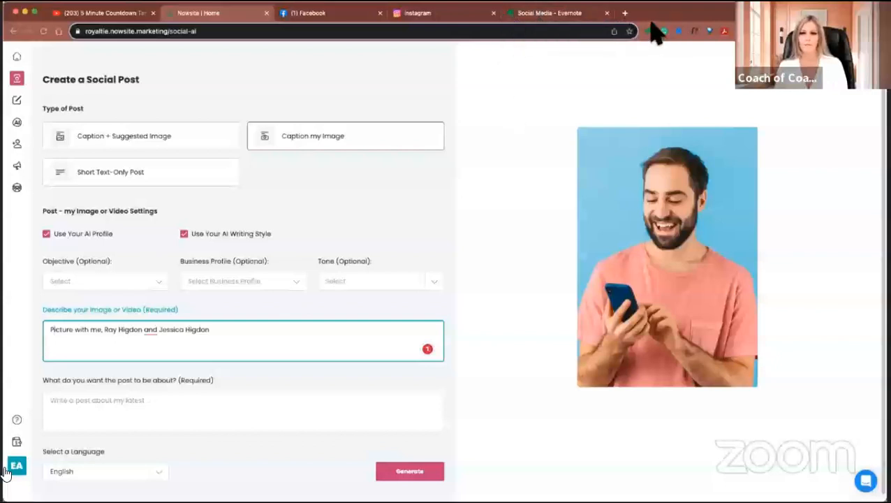
Step: Copy the prompt about having someone who believes in you from the Evernote note into Nowsite's post topic and generate the post
{"action": "left_click", "coordinate": [567, 15]}
{"action": "left_click_drag", "start_coordinate": [233, 176], "coordinate": [625, 198]}
{"action": "key", "text": "super+c"}
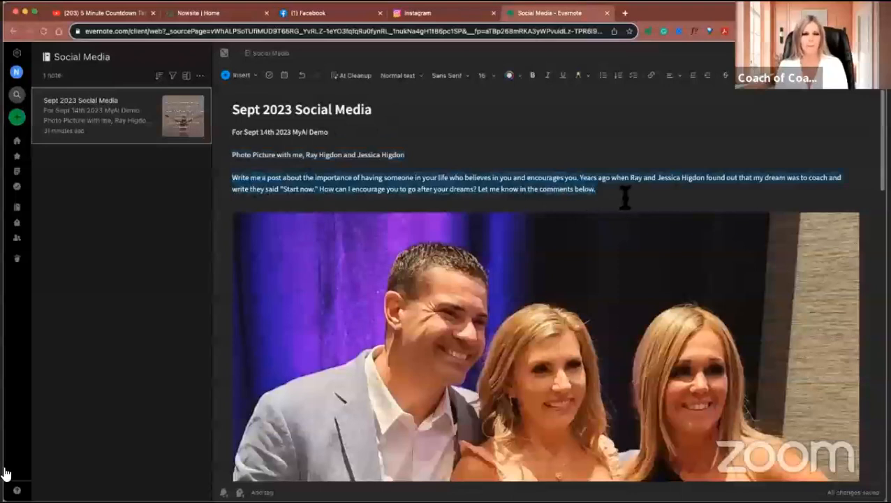
{"action": "left_click", "coordinate": [199, 13]}
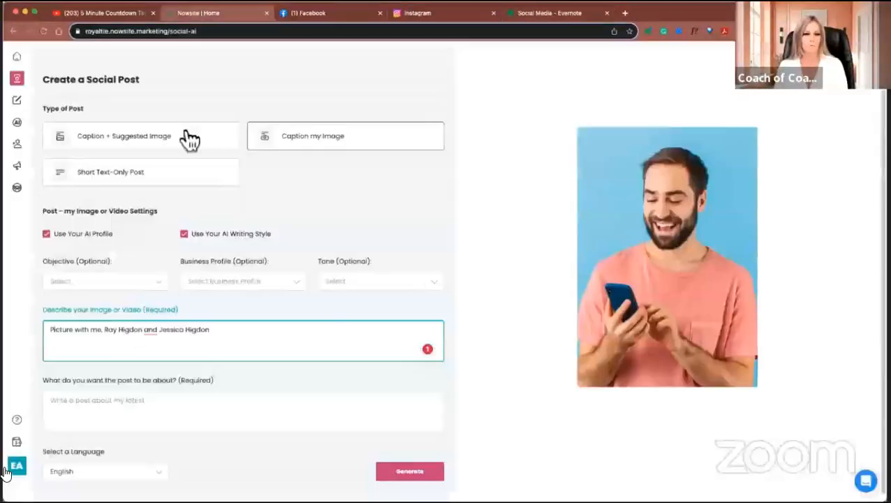
{"action": "left_click", "coordinate": [197, 405]}
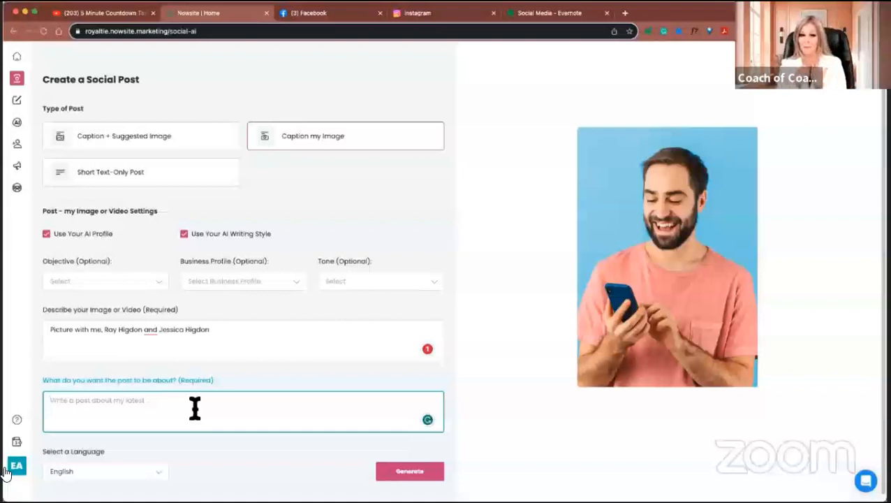
{"action": "key", "text": "super+v"}
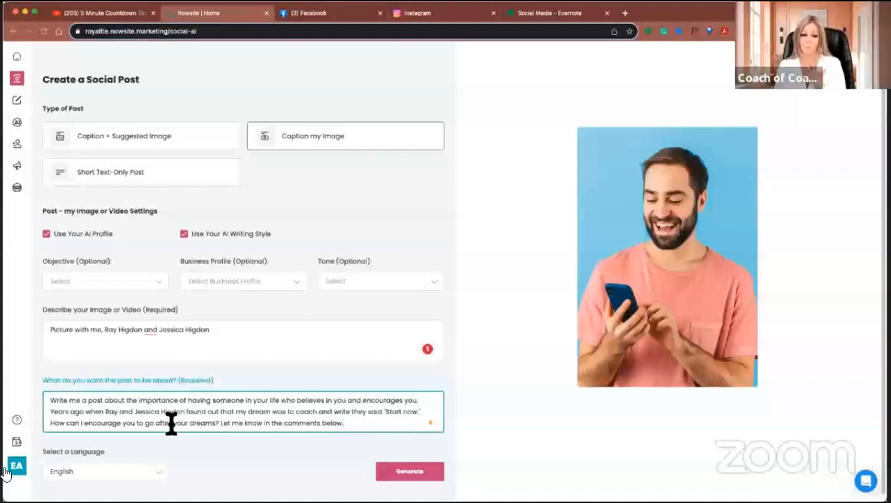
{"action": "left_click", "coordinate": [409, 471]}
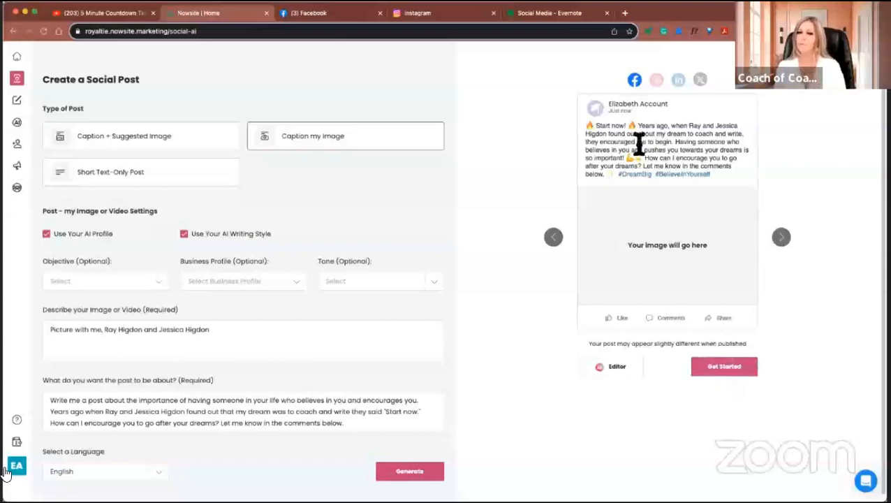
Step: Review the generated post's Instagram, LinkedIn and X versions, and return to the Facebook version
{"action": "left_click", "coordinate": [659, 87]}
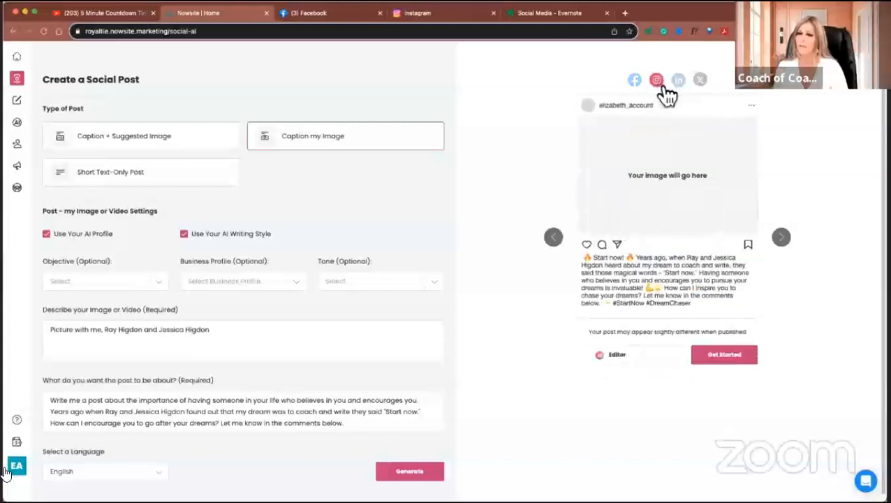
{"action": "left_click", "coordinate": [680, 87]}
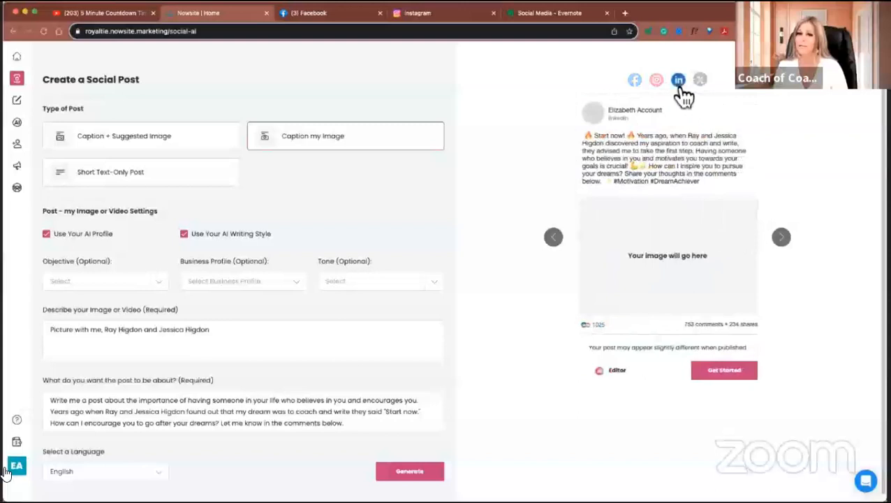
{"action": "left_click", "coordinate": [700, 82]}
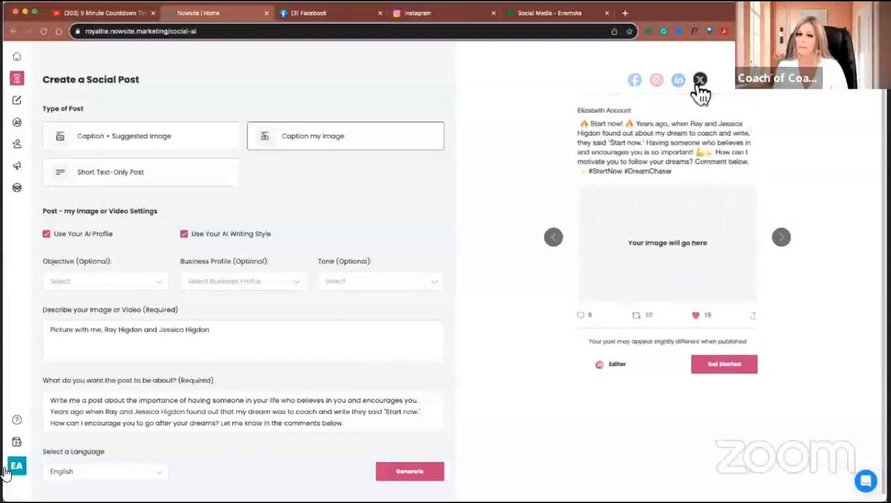
{"action": "left_click", "coordinate": [636, 81]}
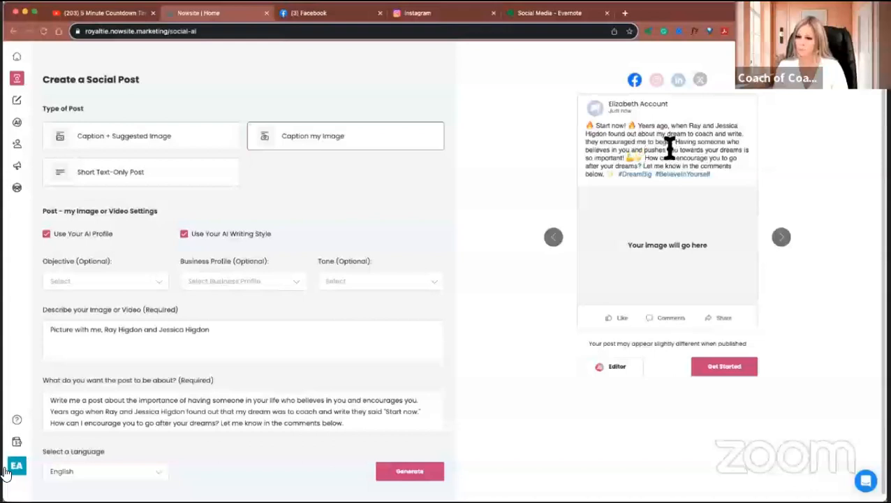
Step: Copy the Facebook version from Nowsite and paste its text into a new Facebook post
{"action": "left_click", "coordinate": [725, 380]}
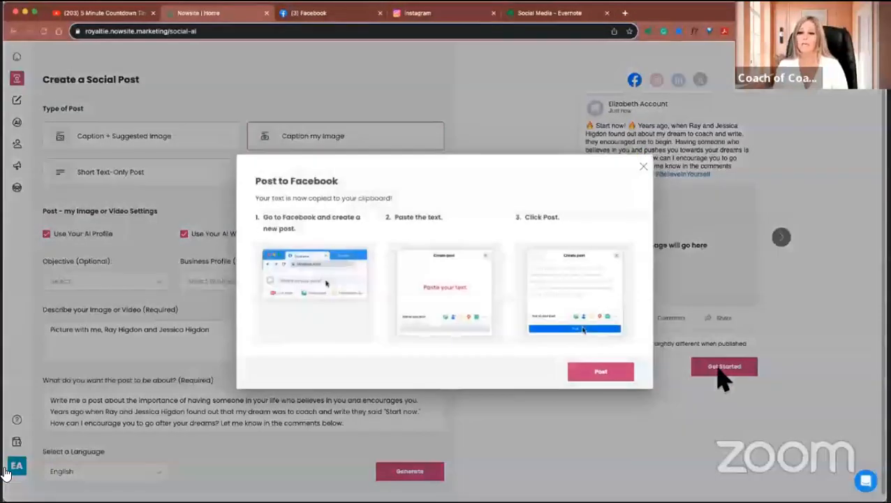
{"action": "left_click", "coordinate": [600, 377]}
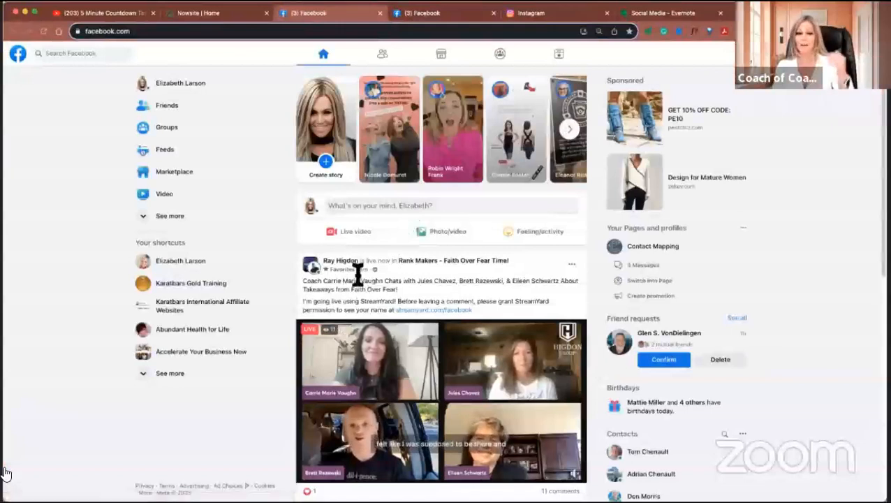
{"action": "left_click", "coordinate": [369, 209]}
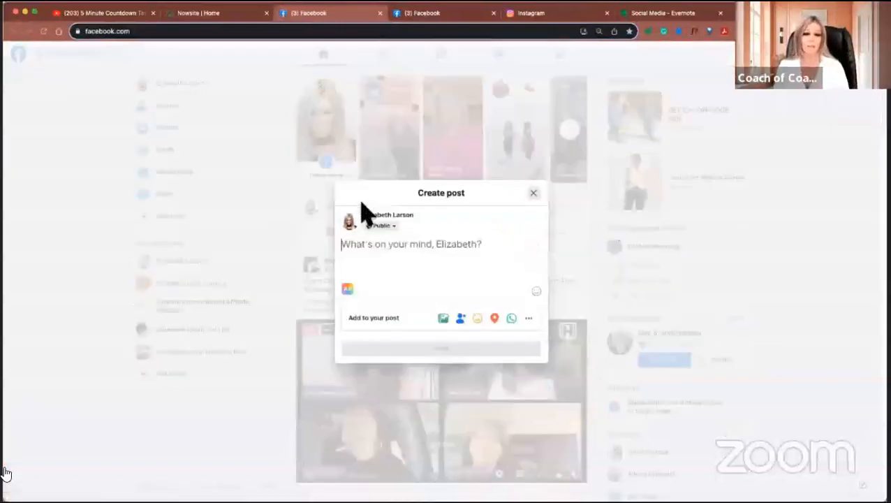
{"action": "type", "text": "🔥 Start now! 🔥 Years ago, when Ray and Jessica Higdon found out about my dream to coach and write, they encouraged me to begin. Having someone who believes in you and pushes you towards your dreams is so important! 🙌✨ How can I encourage you to go after your dreams? Let me know in the comments below. #DreamBig #BelieveinYourself"}
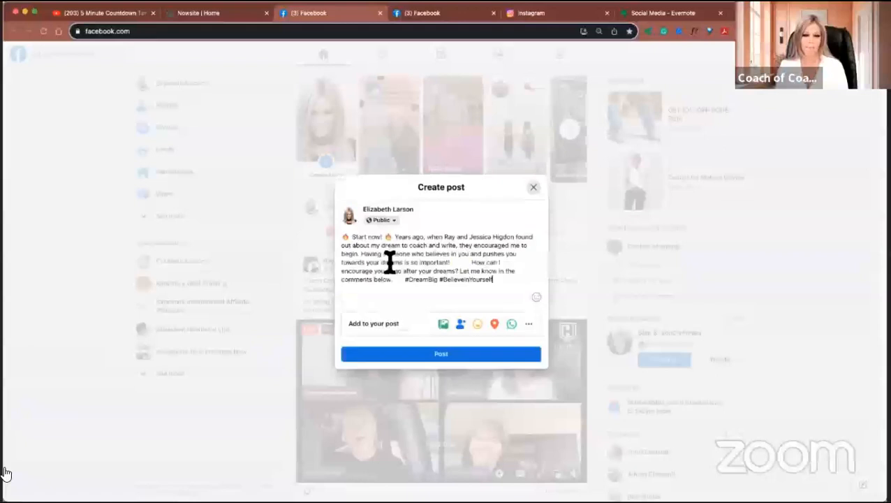
{"action": "left_click", "coordinate": [446, 225]}
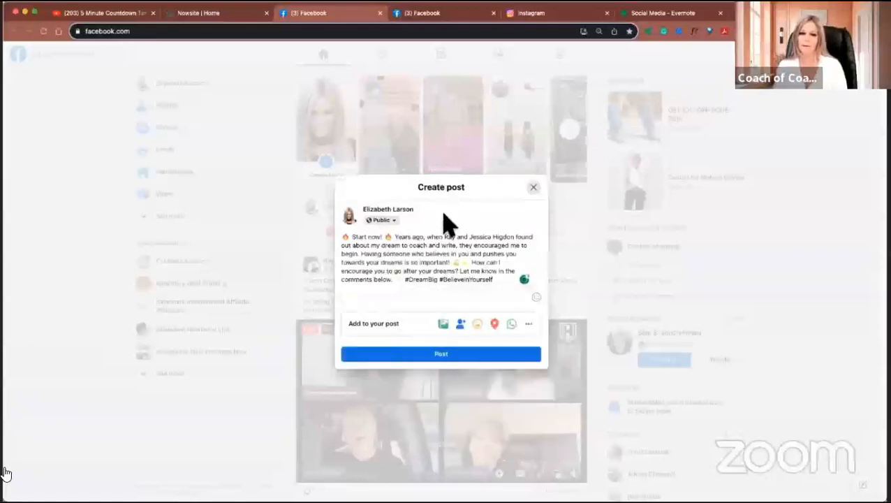
Step: Add the group photo of the three people to the Facebook post and publish it
{"action": "left_click", "coordinate": [445, 326]}
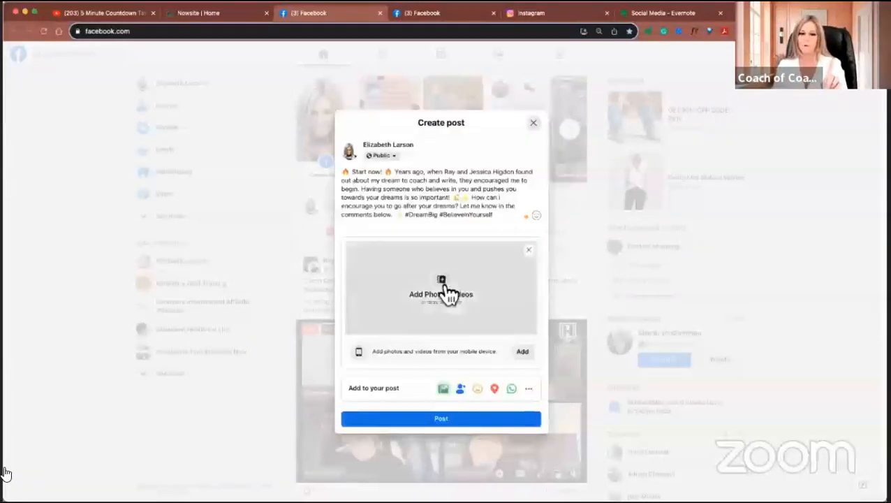
{"action": "left_click", "coordinate": [442, 280]}
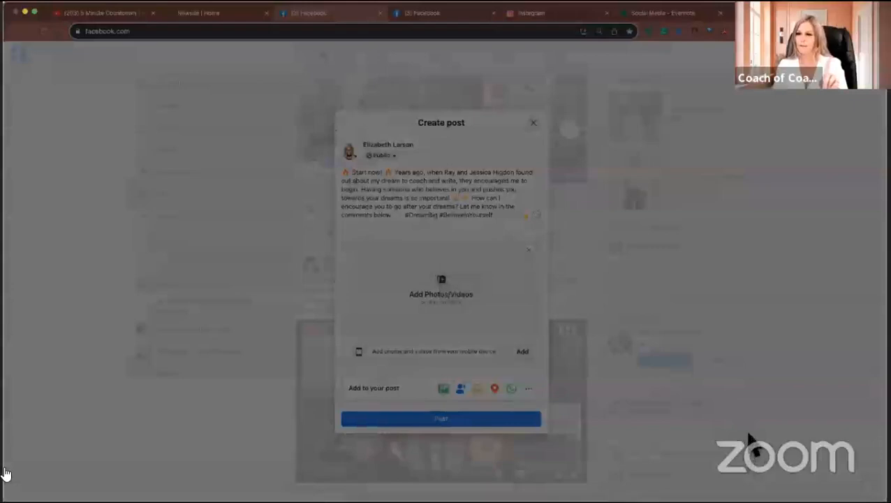
{"action": "key", "text": "Return"}
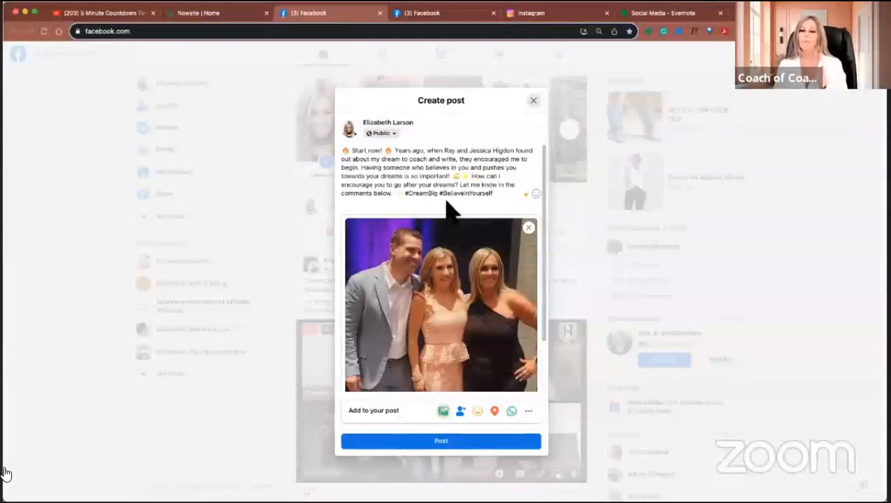
{"action": "left_click", "coordinate": [429, 443]}
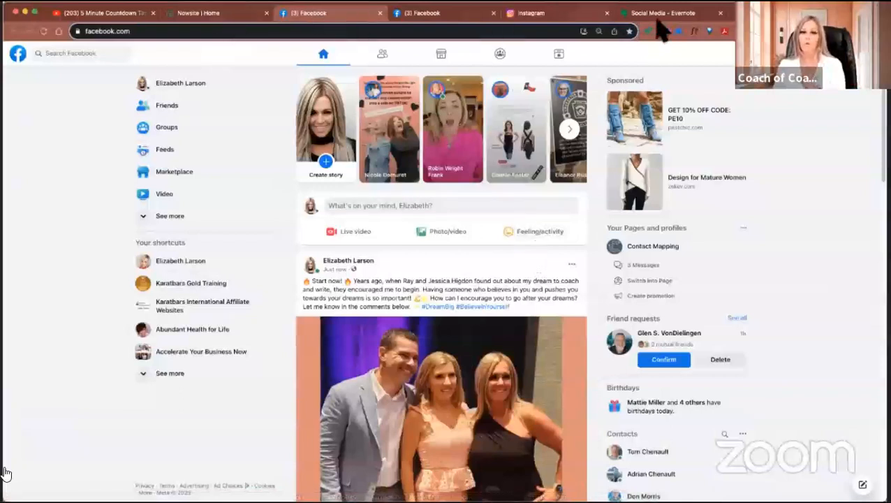
Step: Copy the Instagram version of the generated post from Nowsite and continue to Instagram from its posting instructions
{"action": "left_click", "coordinate": [558, 17]}
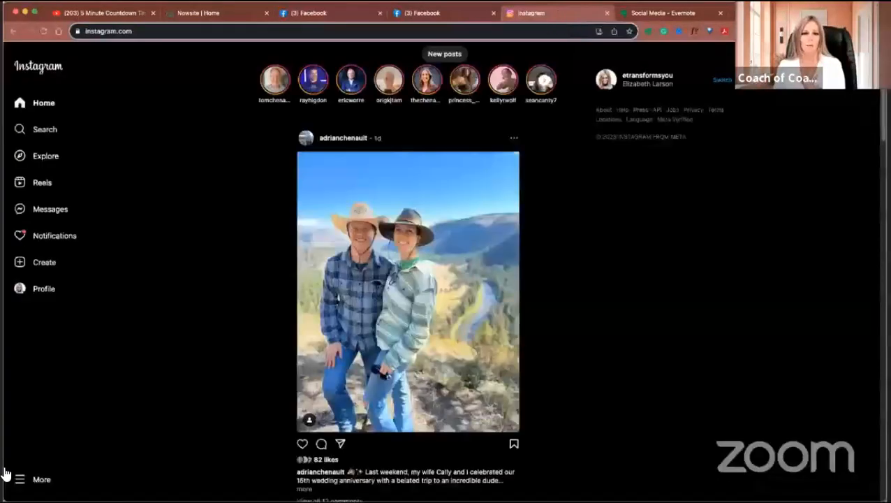
{"action": "left_click", "coordinate": [45, 266]}
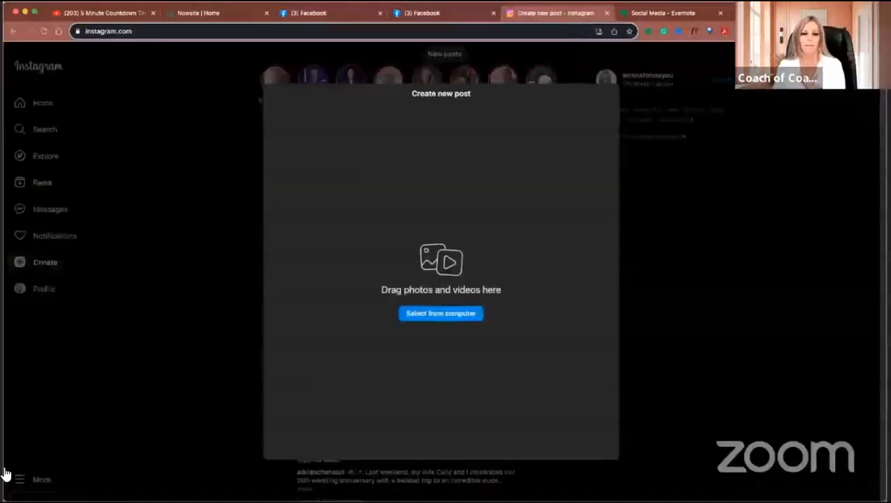
{"action": "left_click", "coordinate": [225, 16]}
{"action": "left_click", "coordinate": [660, 84]}
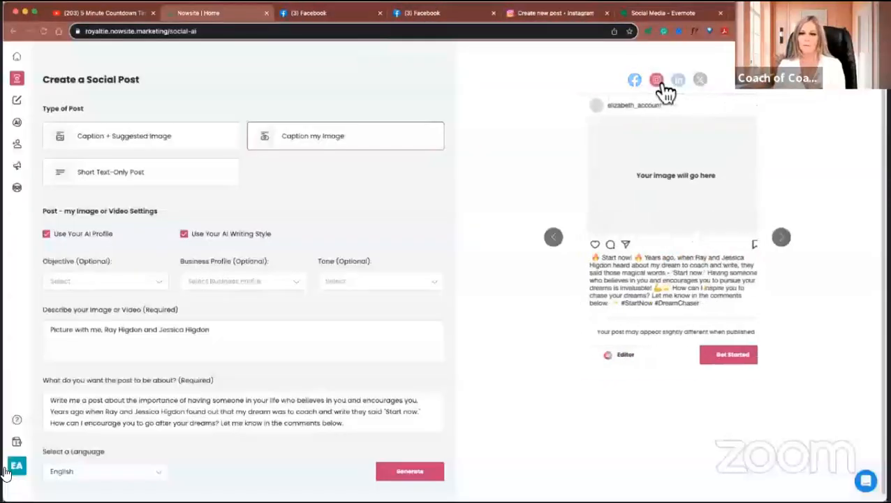
{"action": "left_click", "coordinate": [725, 354]}
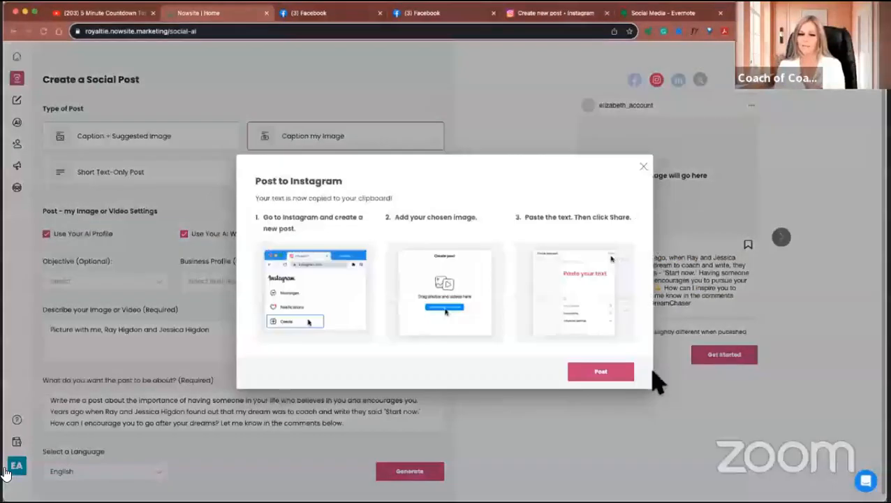
{"action": "left_click", "coordinate": [601, 374]}
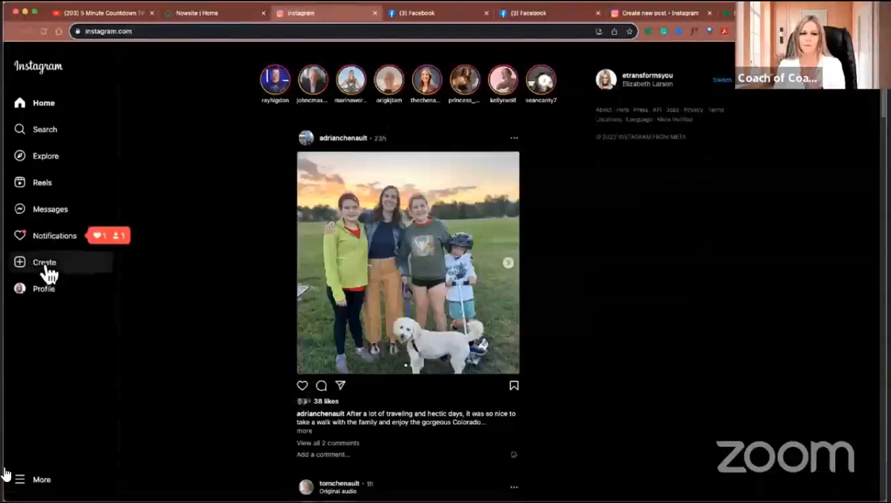
Step: Create a new Instagram post with the group photo from the computer and accept the default crop
{"action": "left_click", "coordinate": [42, 266]}
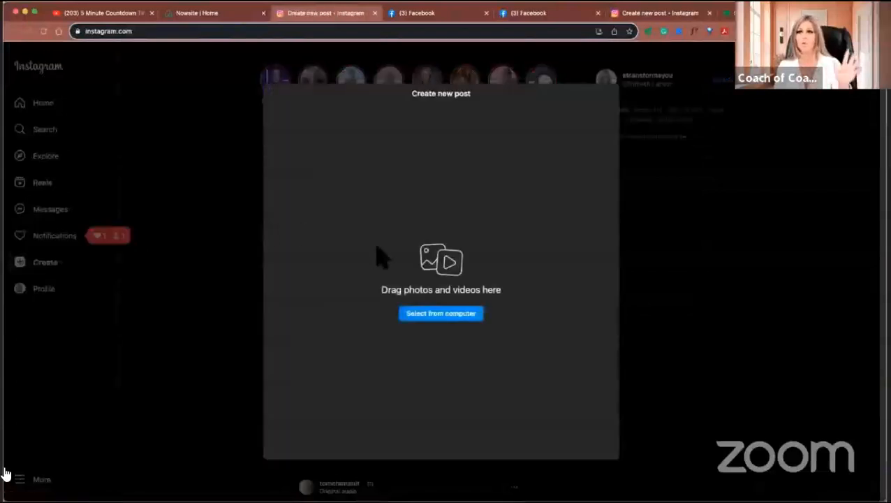
{"action": "left_click", "coordinate": [440, 320]}
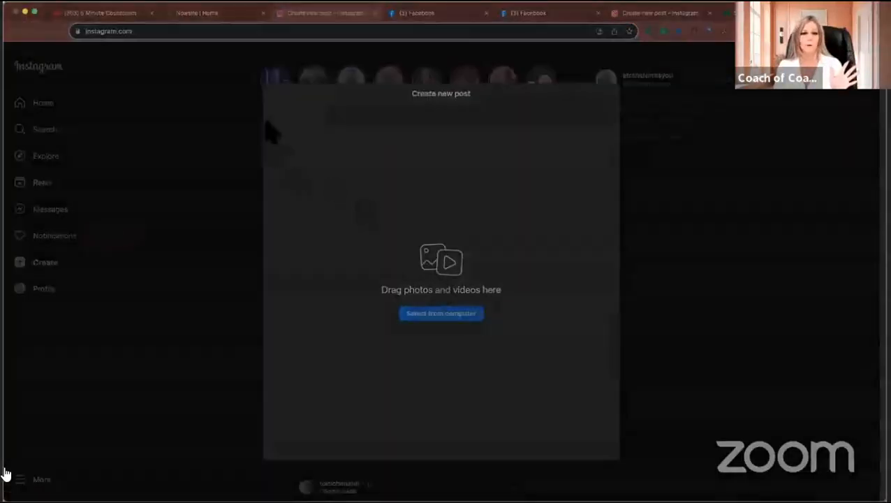
{"action": "left_click", "coordinate": [605, 458]}
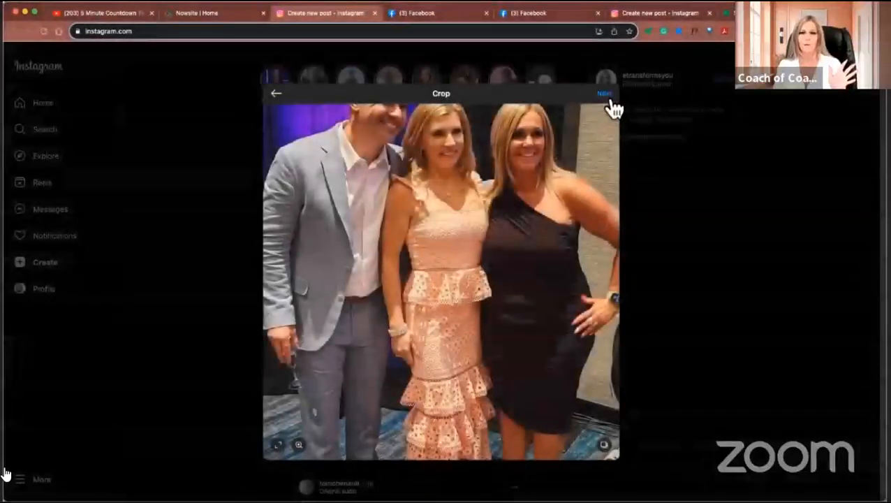
{"action": "left_click", "coordinate": [605, 94]}
Step: Continue to the Instagram post's caption without applying a filter, paste the copied text and share the post
{"action": "left_click", "coordinate": [684, 93]}
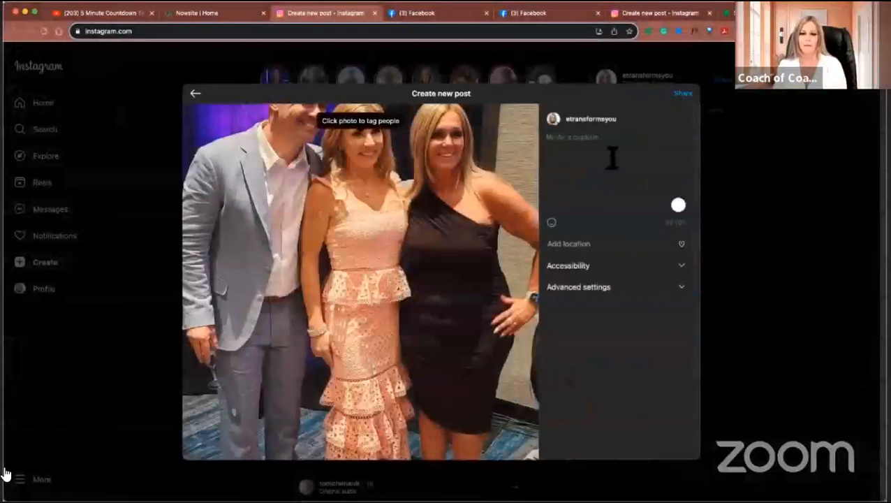
{"action": "key", "text": "super+v"}
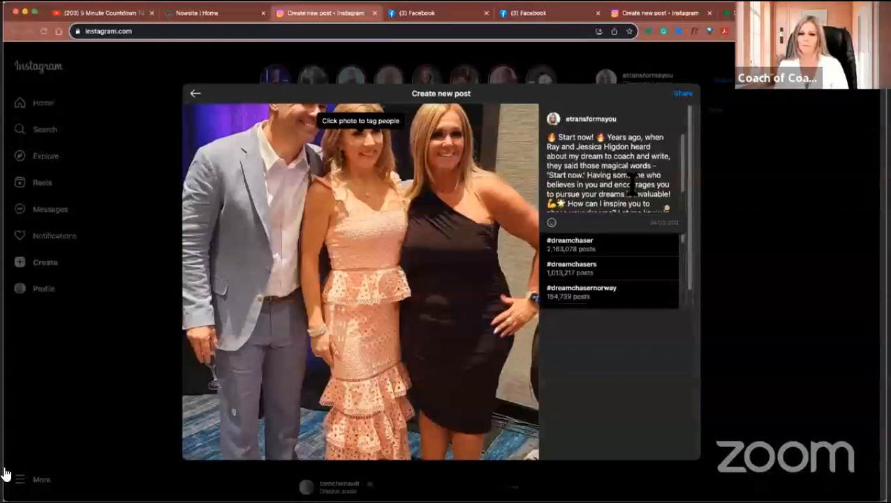
{"action": "left_click", "coordinate": [686, 95]}
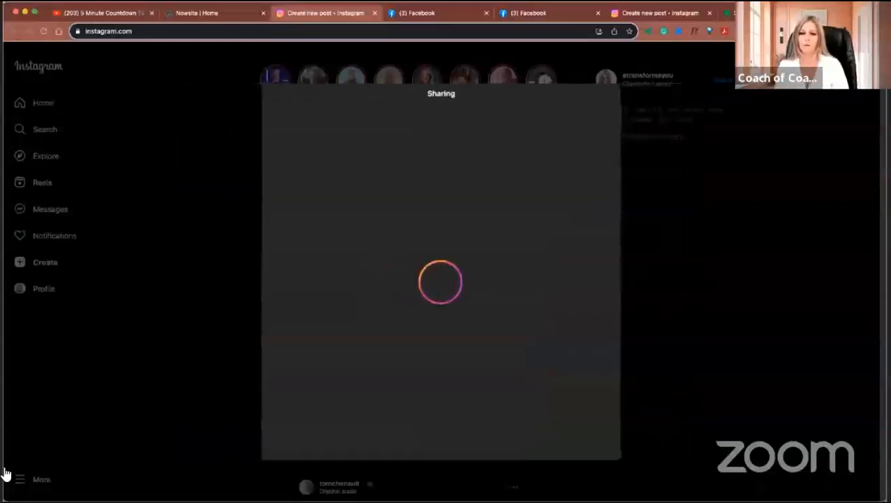